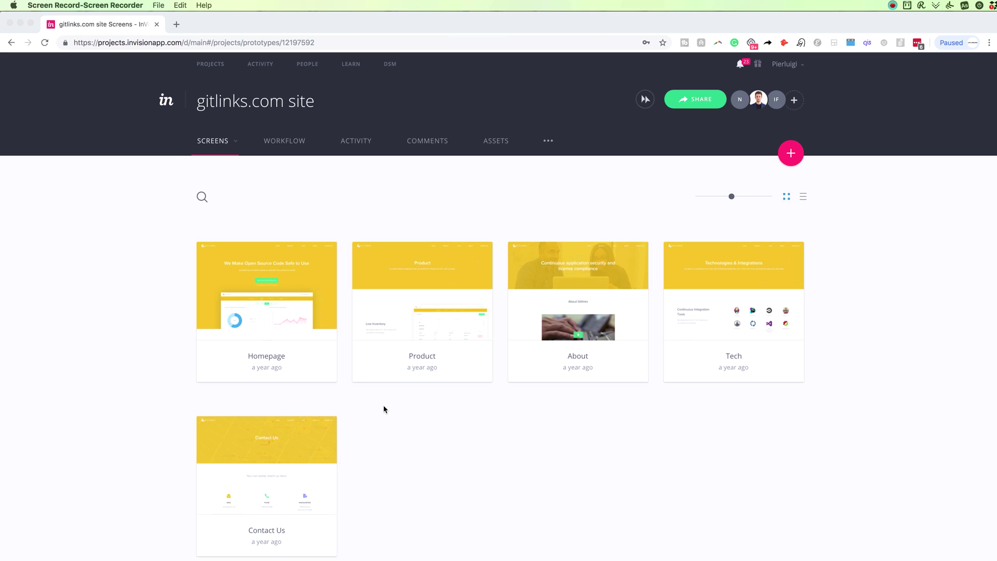
Step: Bring the Chrome window with the gitlinks.com site prototype into focus
{"action": "left_click", "coordinate": [362, 199]}
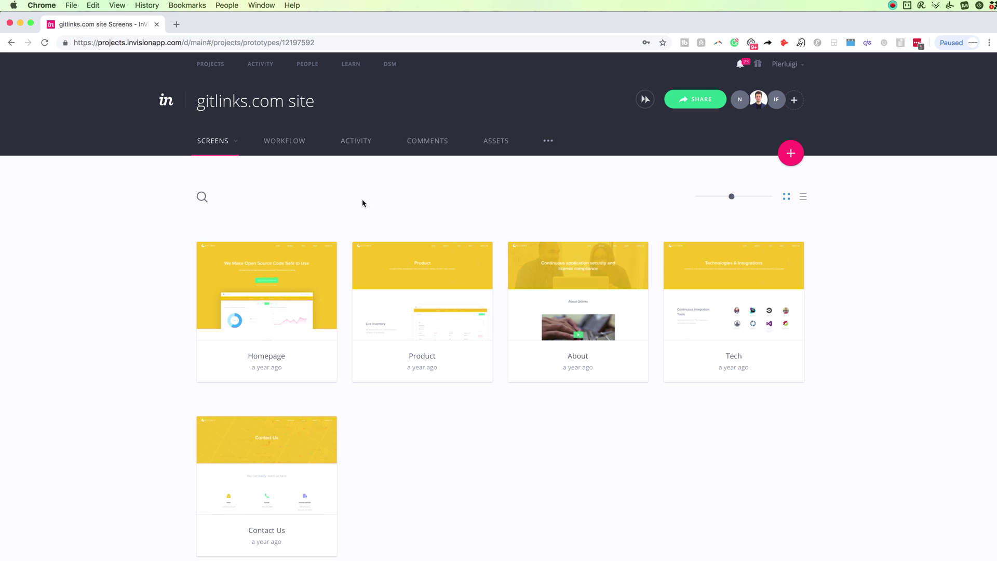
Step: Open the Product screen preview and bring up the 'Invite people to project' dialog via SHARE
{"action": "left_click", "coordinate": [411, 309]}
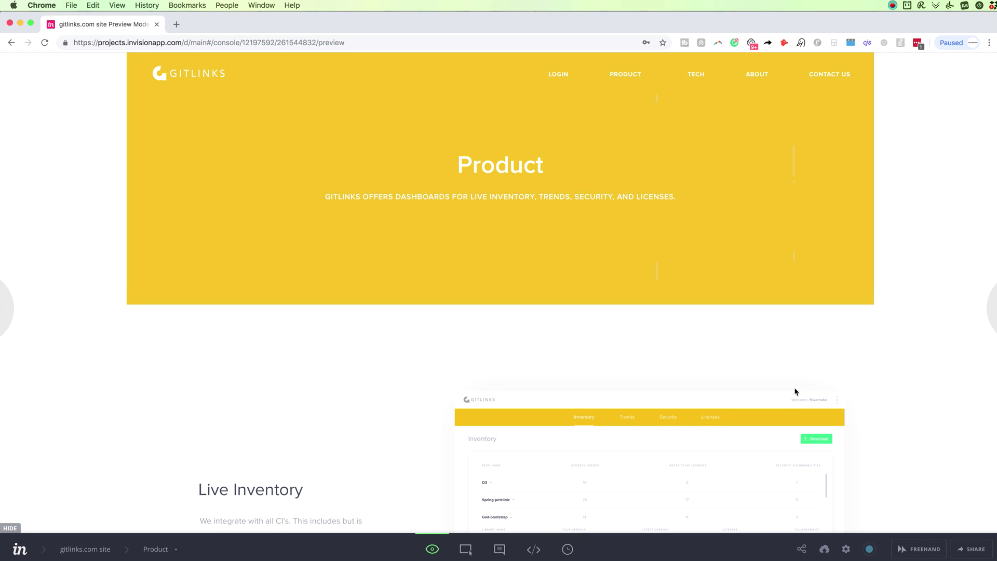
{"action": "scroll", "coordinate": [795, 395], "scroll_direction": "down", "scroll_amount": 2}
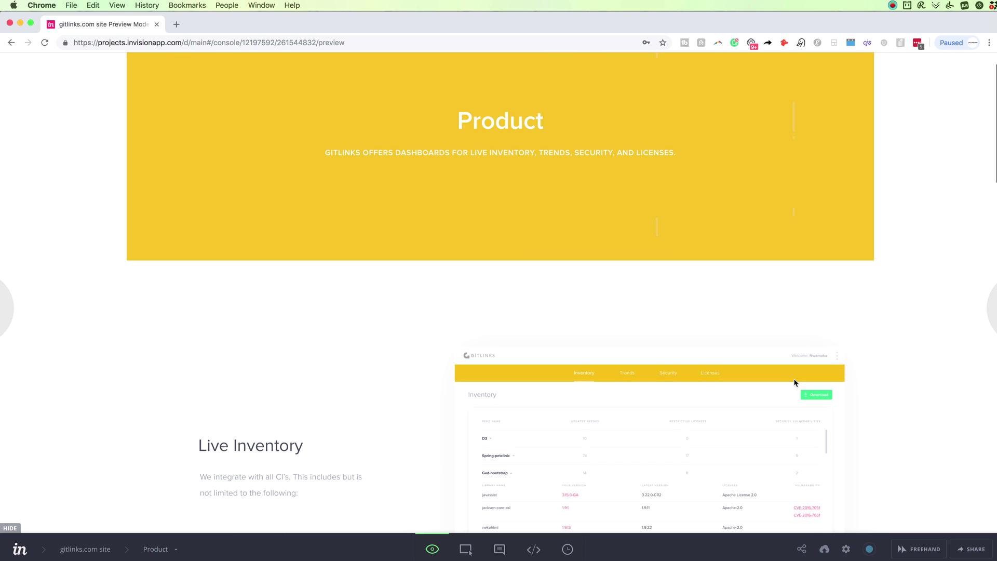
{"action": "left_click", "coordinate": [974, 548]}
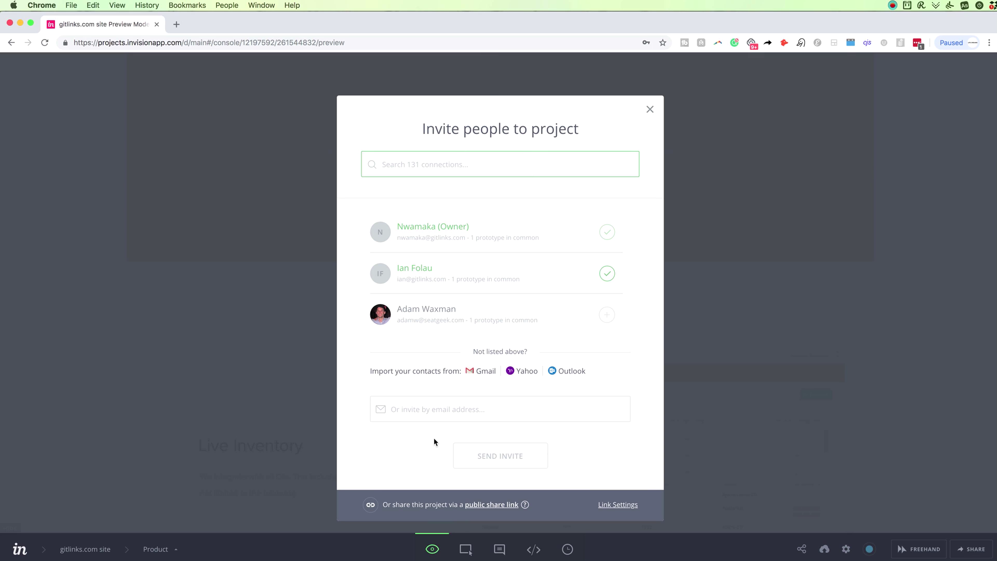
{"action": "left_click", "coordinate": [423, 412]}
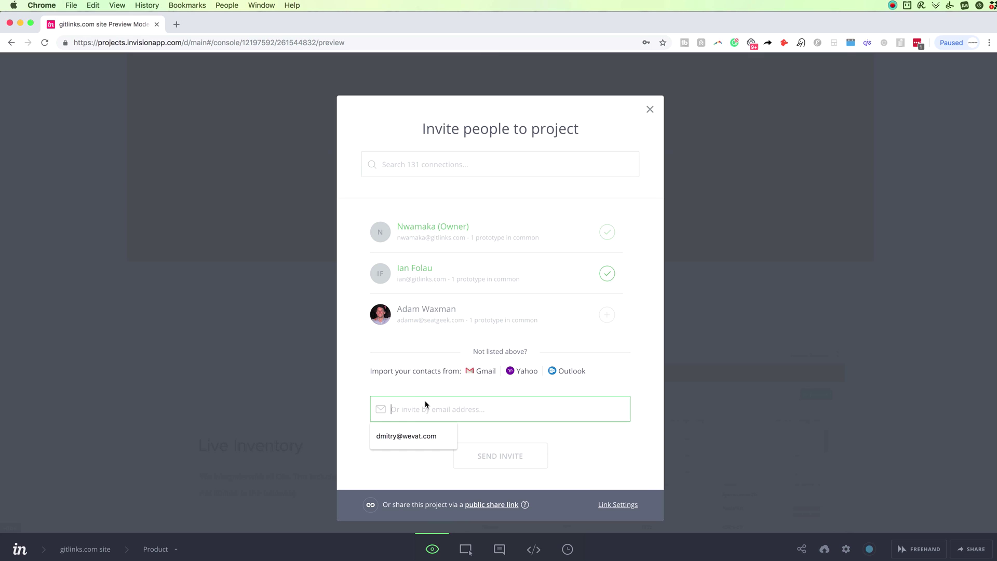
{"action": "left_click", "coordinate": [527, 389]}
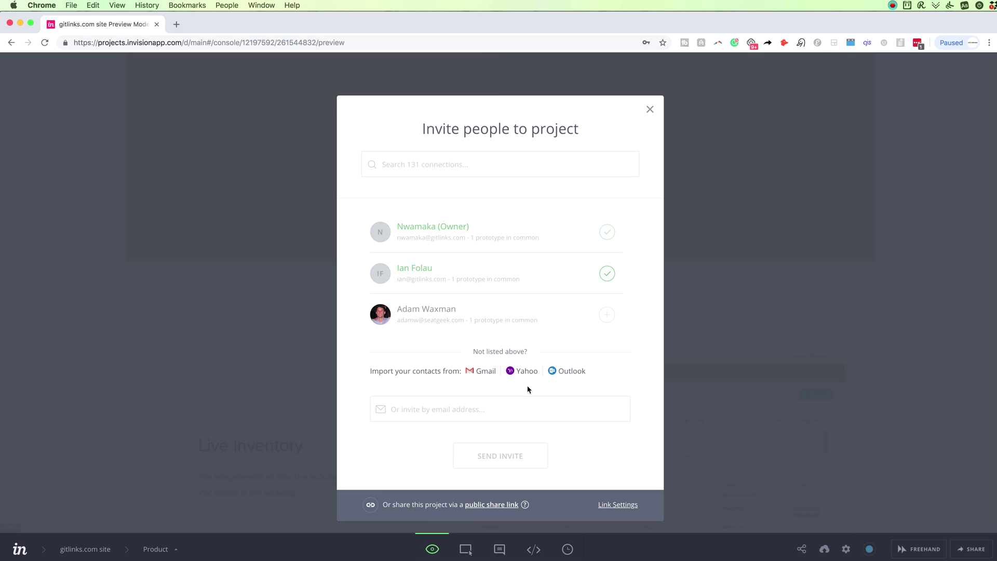
Step: Open Link Settings and expand More Options in the Share Prototype dialog
{"action": "left_click", "coordinate": [612, 506]}
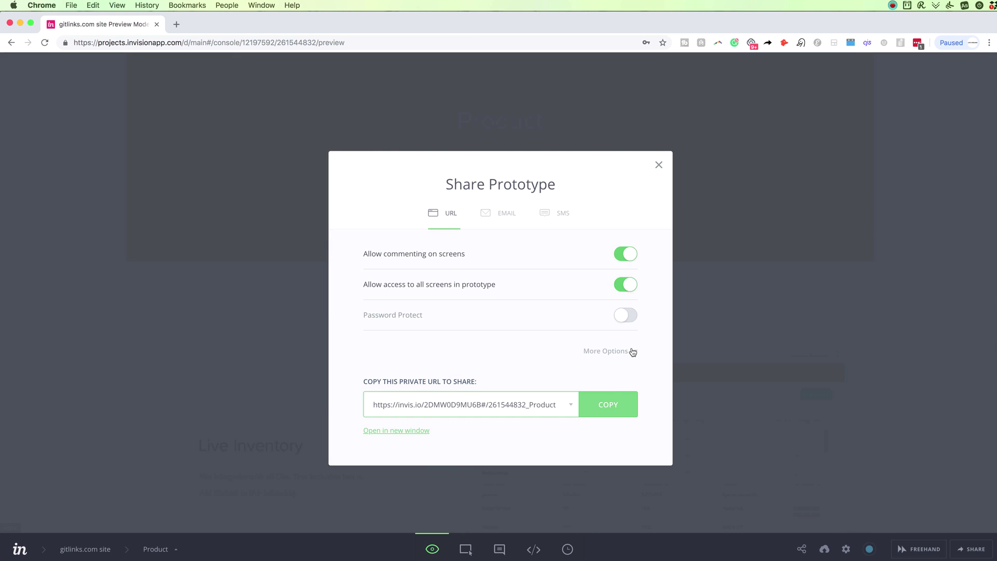
{"action": "left_click", "coordinate": [629, 353]}
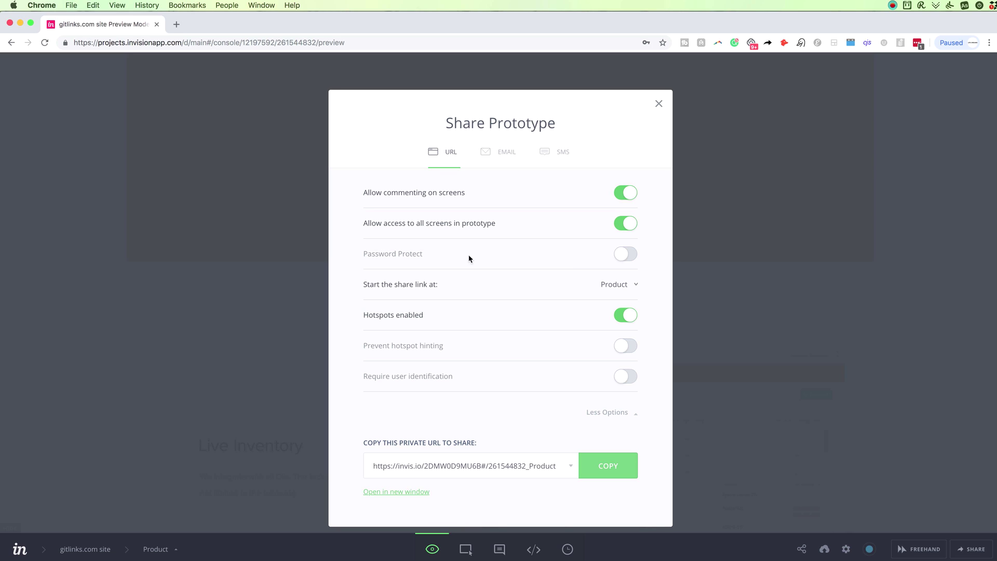
{"action": "left_click", "coordinate": [625, 253]}
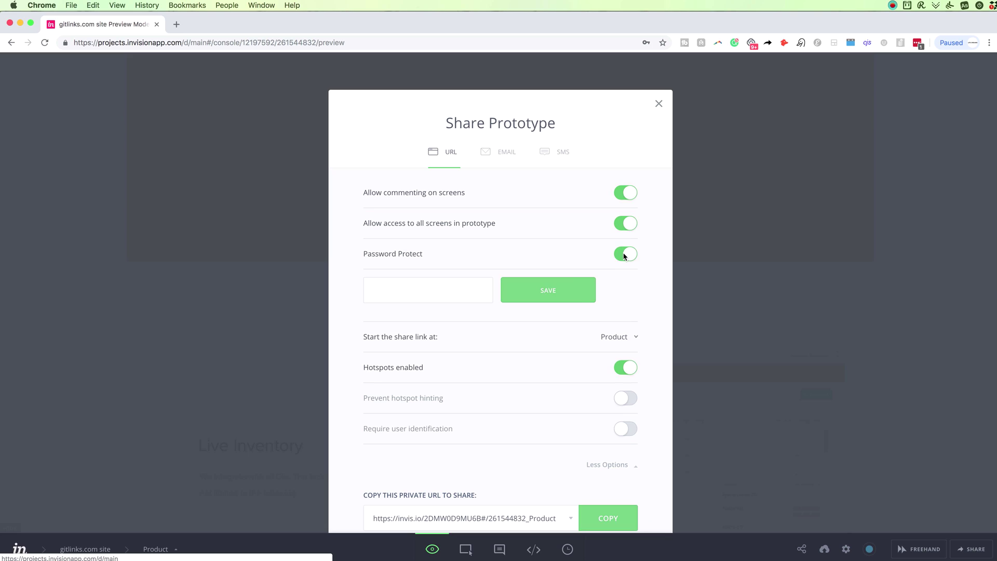
{"action": "left_click", "coordinate": [430, 289]}
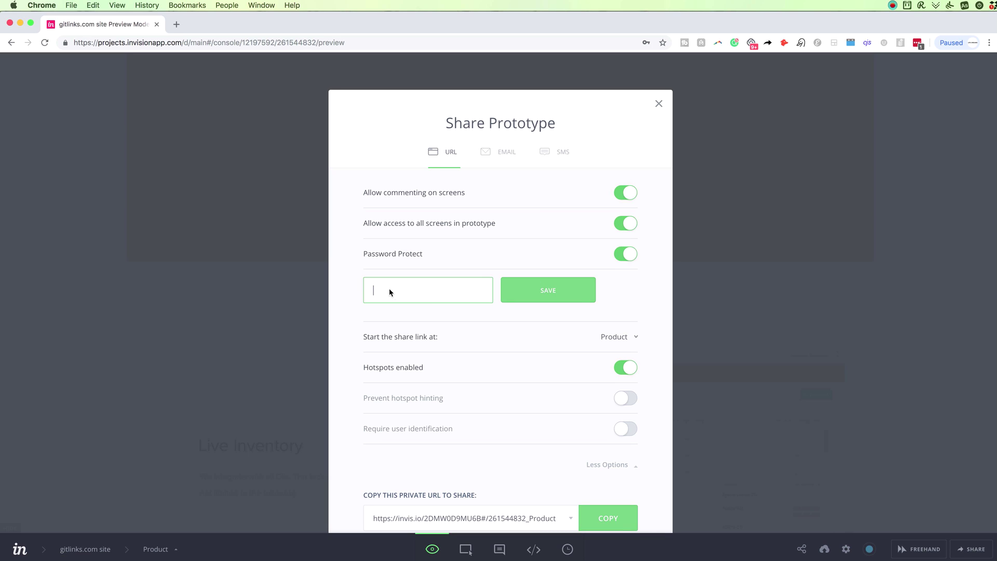
{"action": "left_click", "coordinate": [628, 253]}
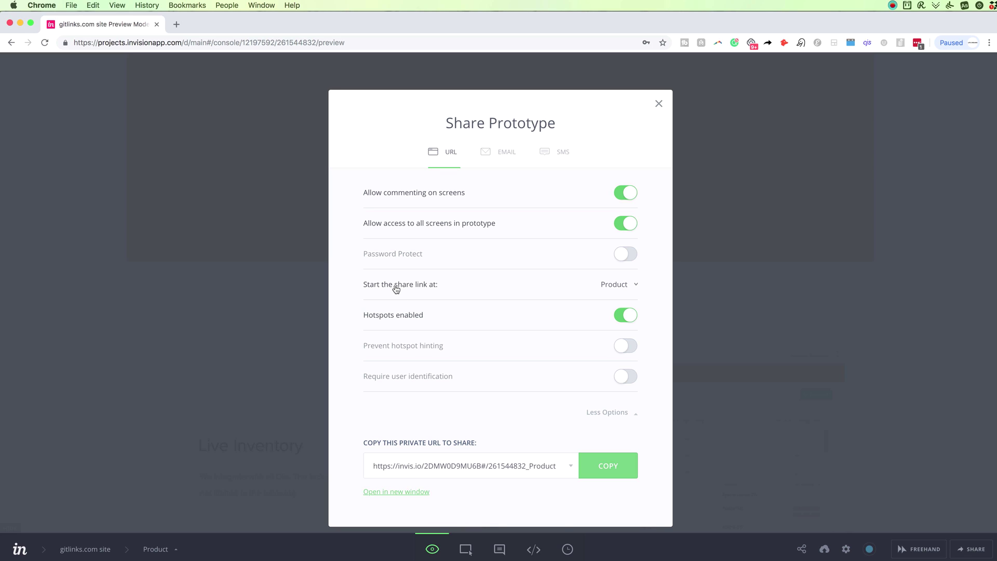
{"action": "left_click", "coordinate": [618, 287]}
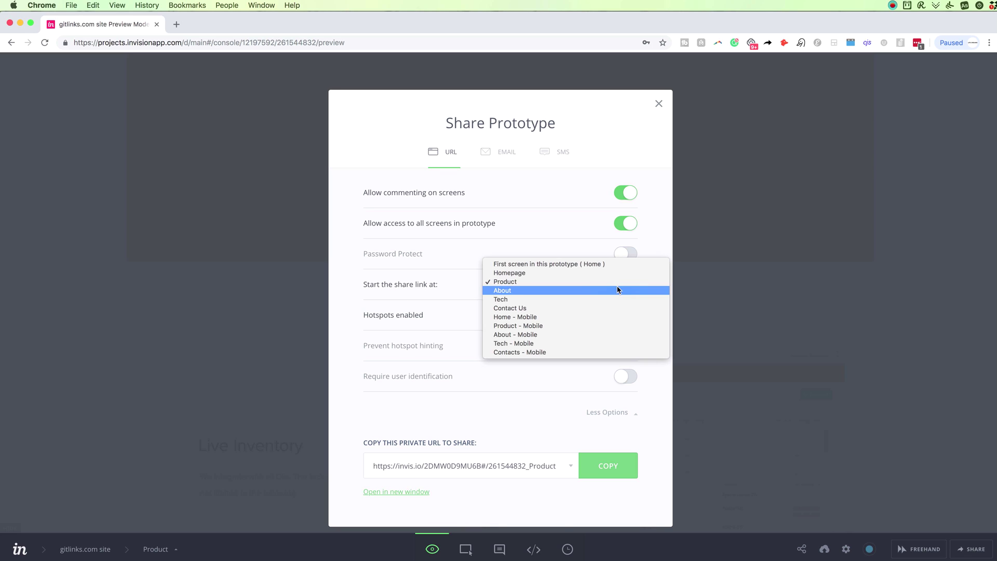
{"action": "left_click", "coordinate": [451, 283]}
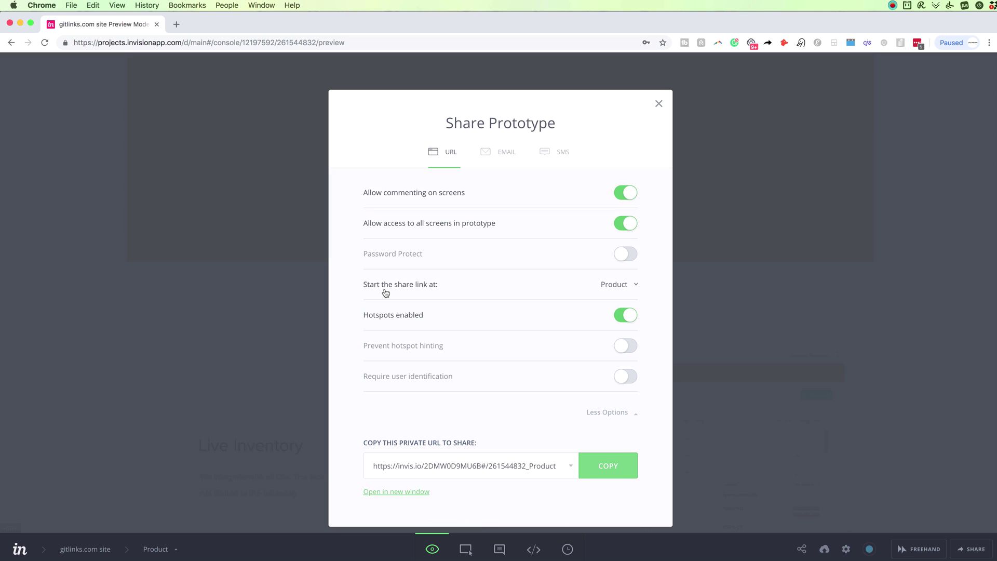
{"action": "left_click", "coordinate": [632, 286]}
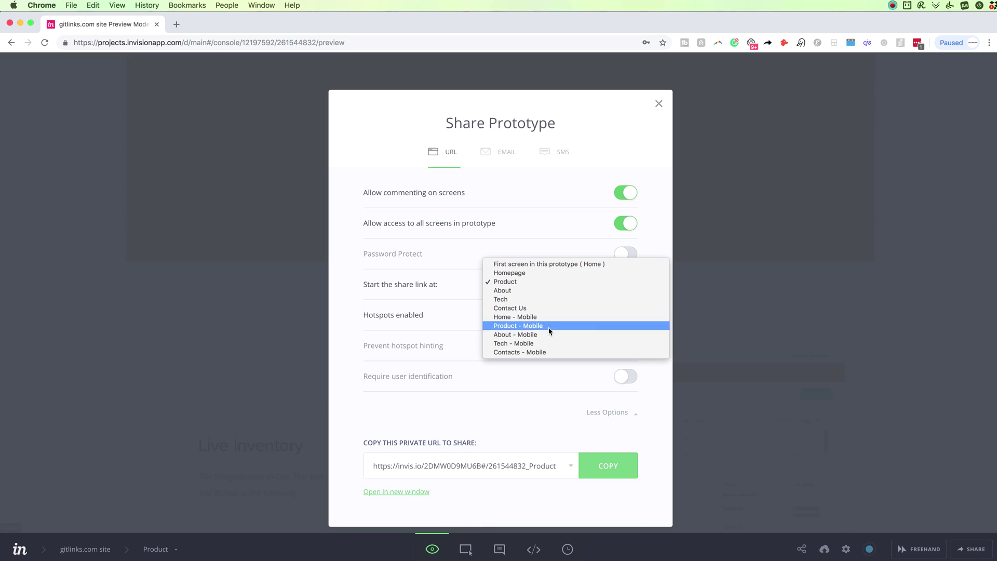
{"action": "left_click", "coordinate": [511, 284]}
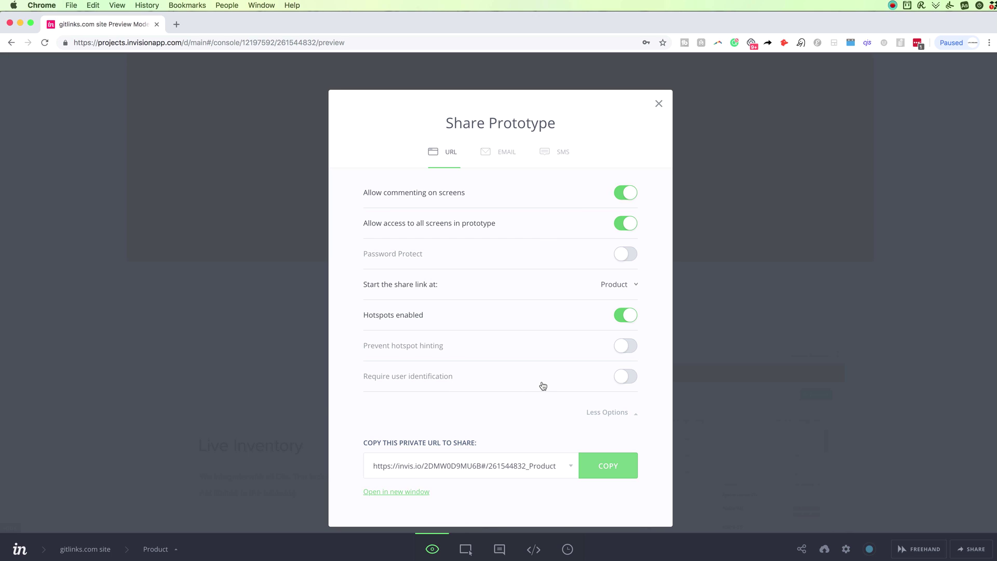
Step: Close the Share Prototype settings and return to the Product screen preview
{"action": "left_click", "coordinate": [658, 103]}
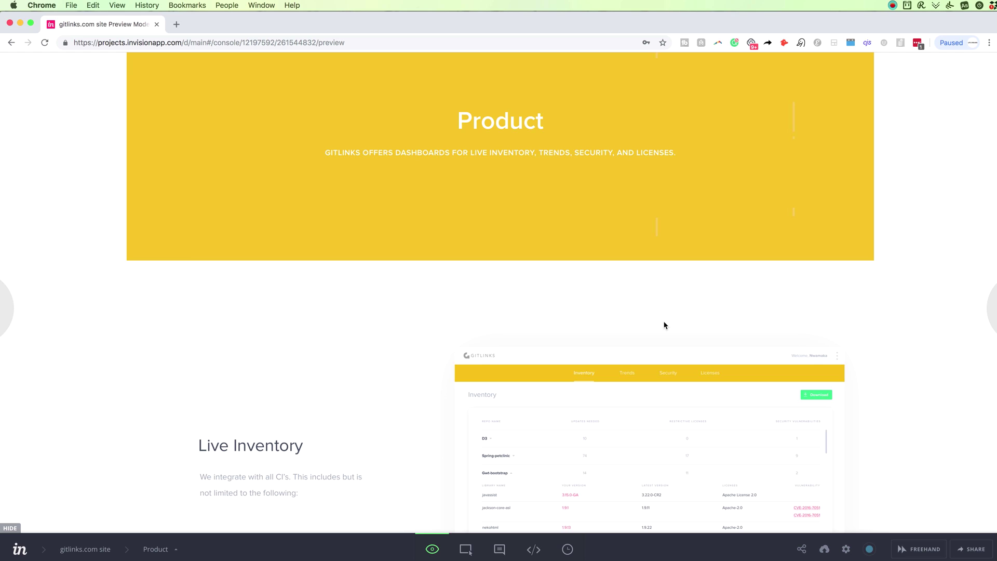
{"action": "scroll", "coordinate": [804, 415], "scroll_direction": "down", "scroll_amount": 2}
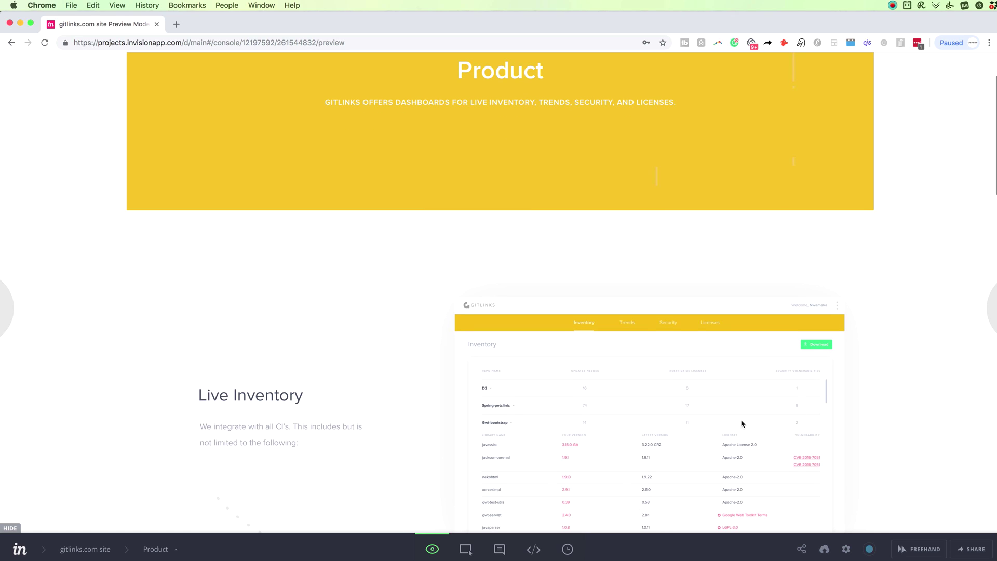
{"action": "scroll", "coordinate": [583, 397], "scroll_direction": "up", "scroll_amount": 4}
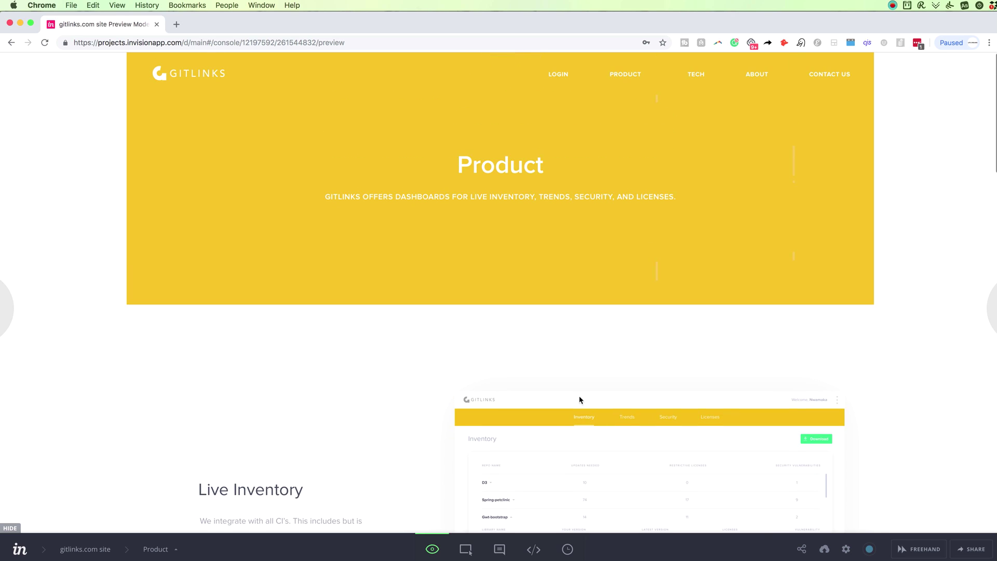
Step: Switch the preview to comment mode, then go back via the 'gitlinks.com site' breadcrumb
{"action": "left_click", "coordinate": [496, 550]}
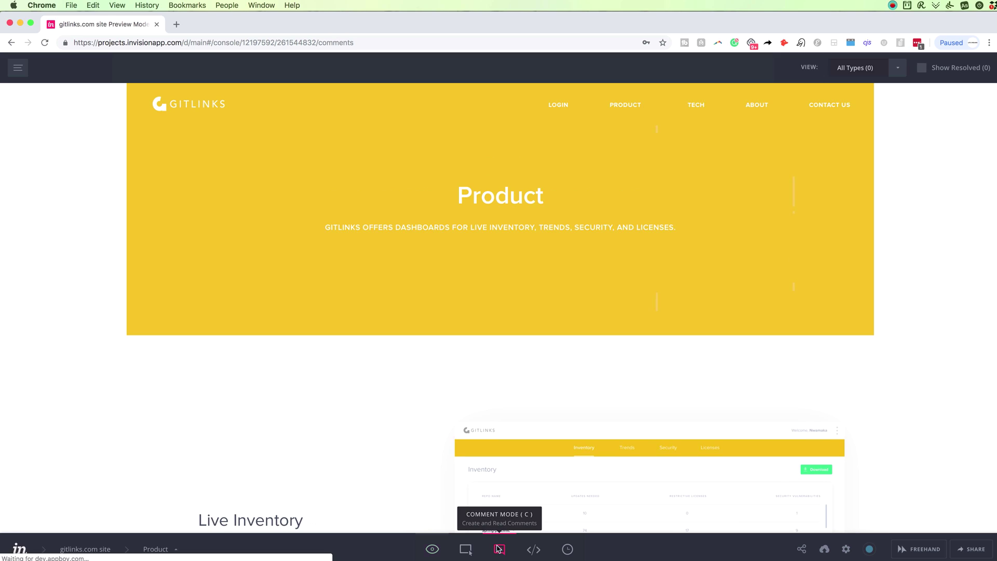
{"action": "left_click", "coordinate": [83, 549]}
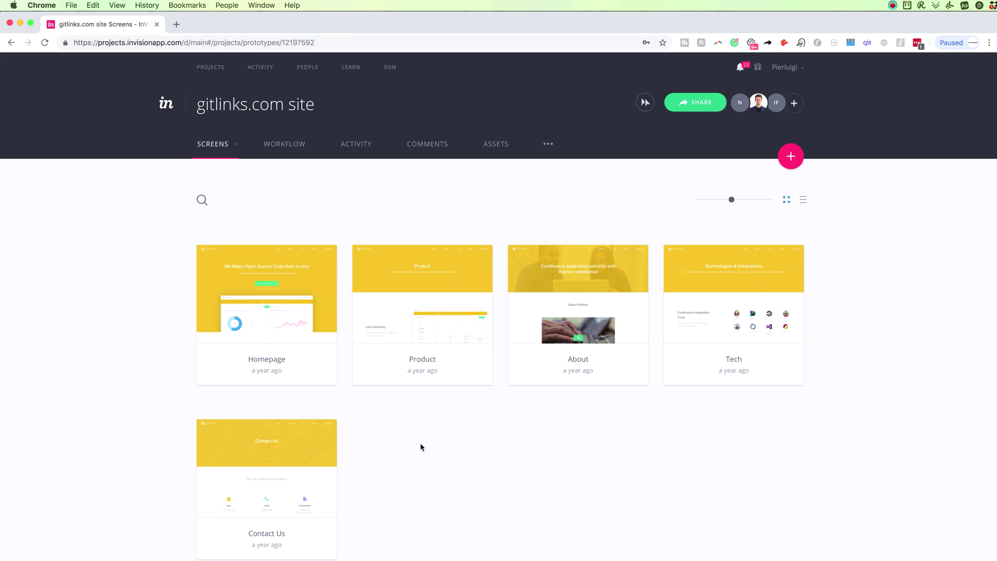
{"action": "scroll", "coordinate": [625, 194], "scroll_direction": "down", "scroll_amount": 5}
{"action": "scroll", "coordinate": [622, 227], "scroll_direction": "up", "scroll_amount": 4}
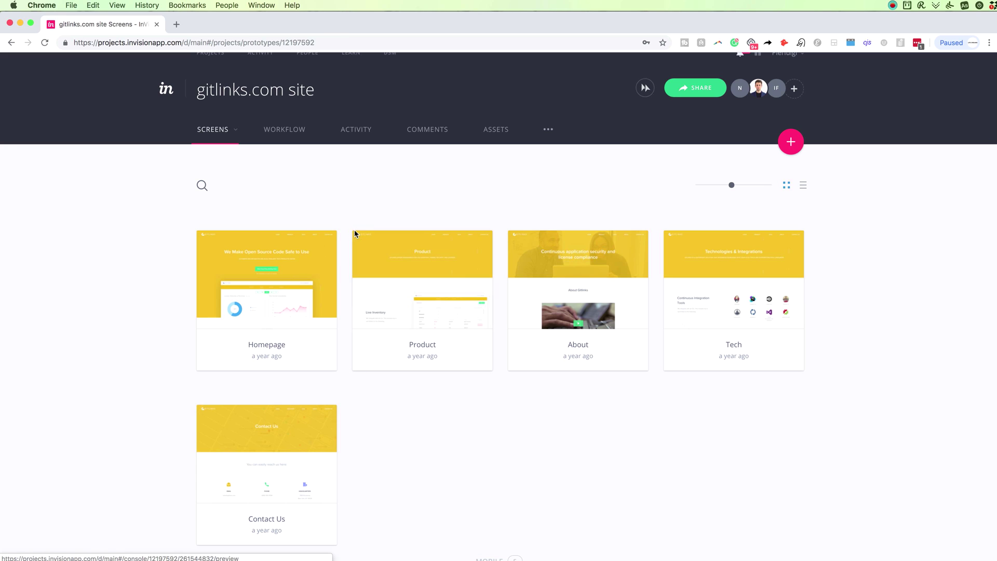
{"action": "left_click", "coordinate": [439, 283]}
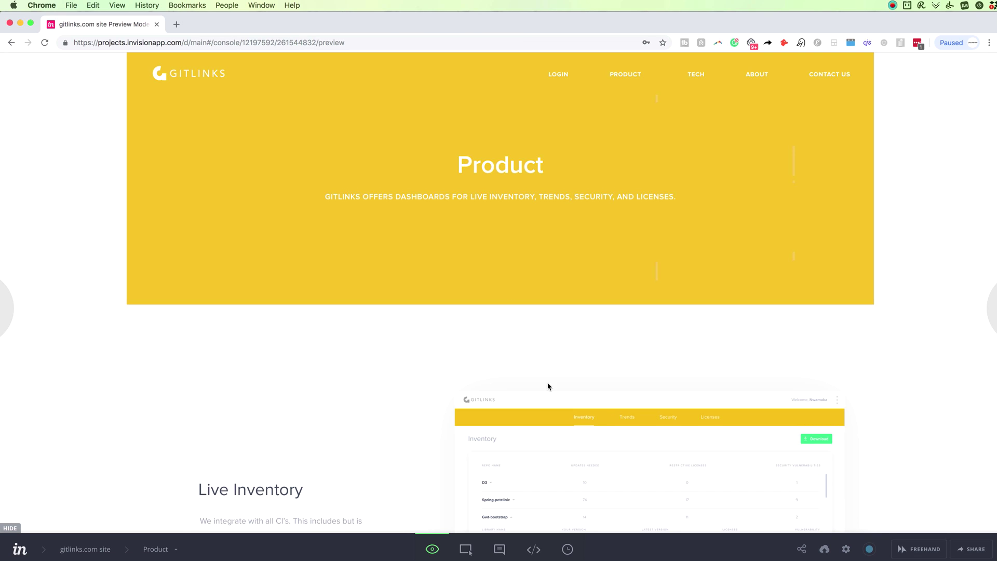
{"action": "left_click", "coordinate": [497, 547]}
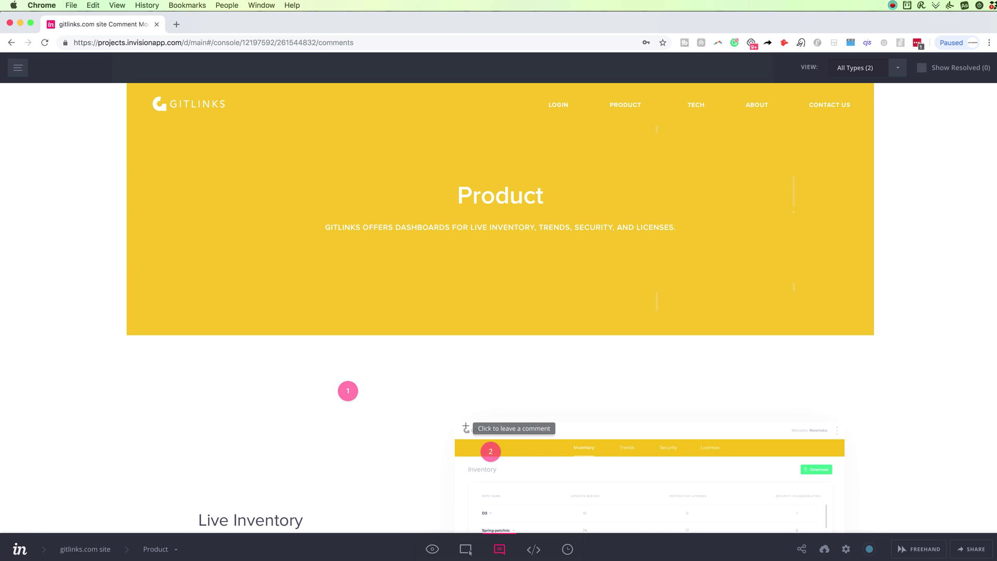
{"action": "scroll", "coordinate": [488, 416], "scroll_direction": "down", "scroll_amount": 3}
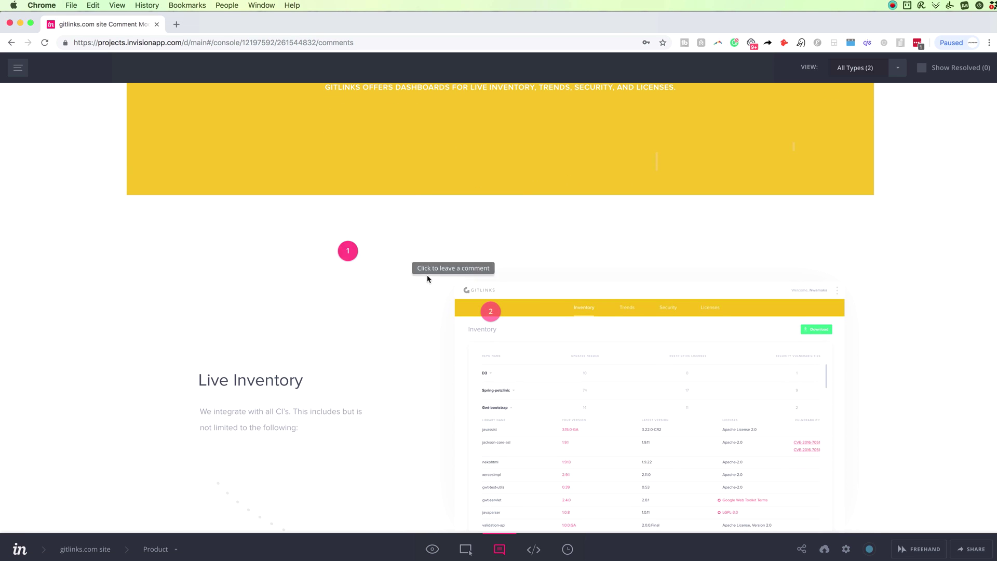
{"action": "left_click", "coordinate": [348, 251]}
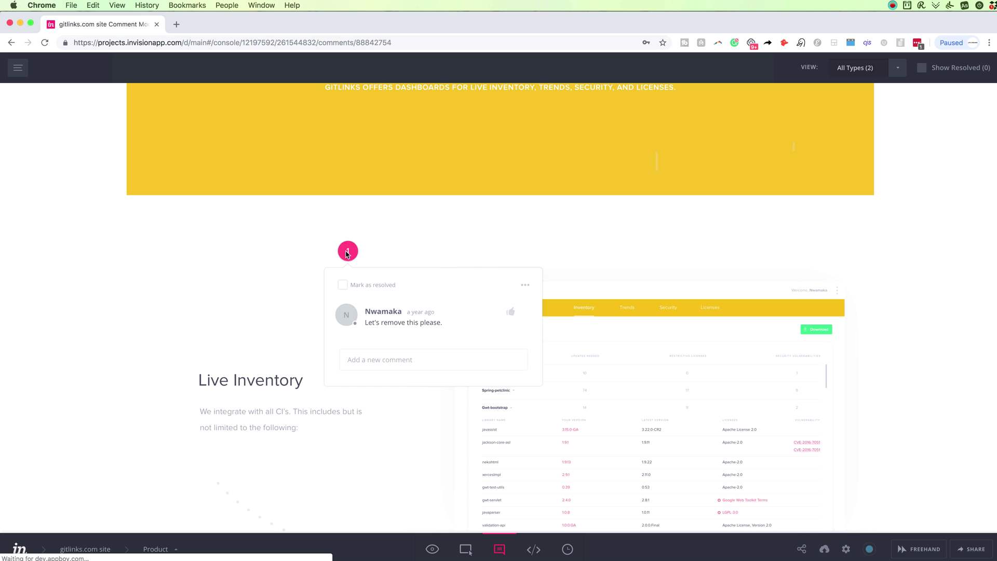
{"action": "left_click", "coordinate": [559, 206]}
{"action": "scroll", "coordinate": [571, 291], "scroll_direction": "down", "scroll_amount": 15}
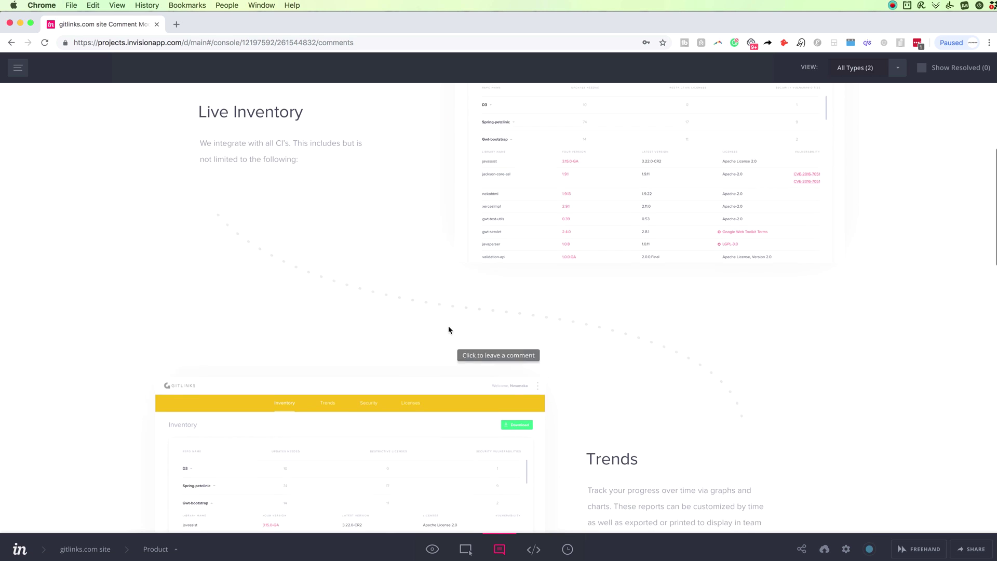
{"action": "scroll", "coordinate": [562, 288], "scroll_direction": "down", "scroll_amount": 10}
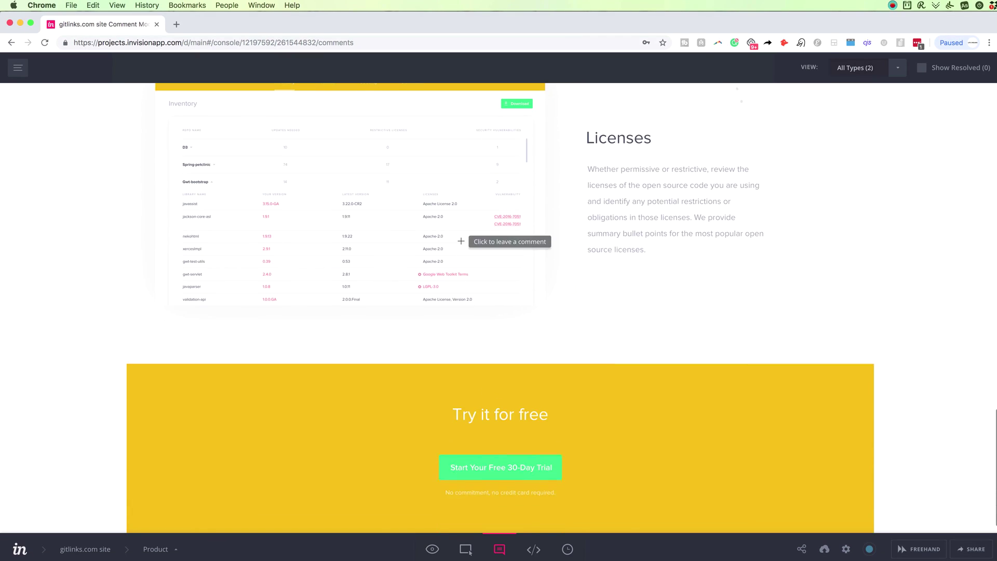
{"action": "scroll", "coordinate": [461, 238], "scroll_direction": "up", "scroll_amount": 5}
{"action": "scroll", "coordinate": [461, 240], "scroll_direction": "up", "scroll_amount": 20}
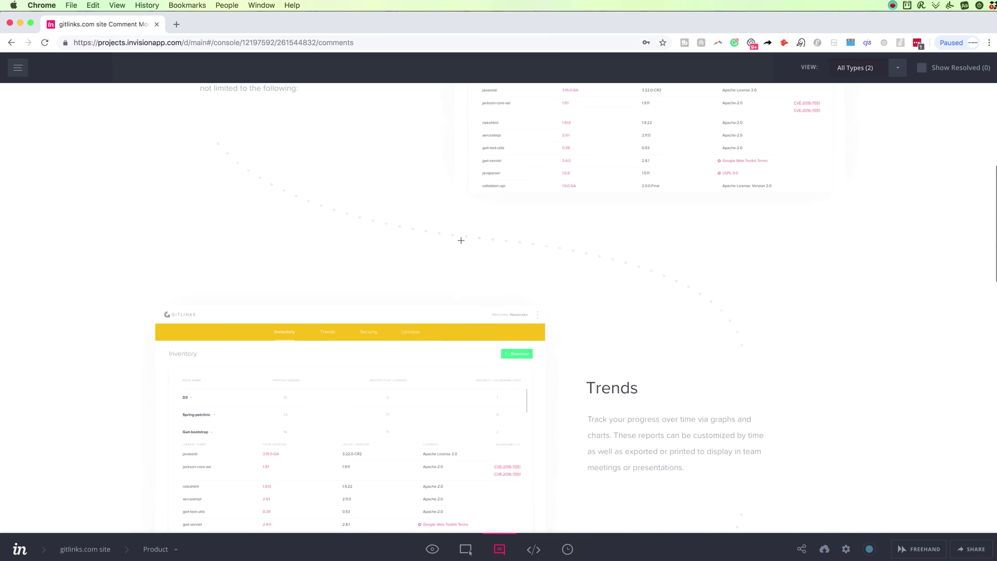
{"action": "left_click", "coordinate": [89, 550]}
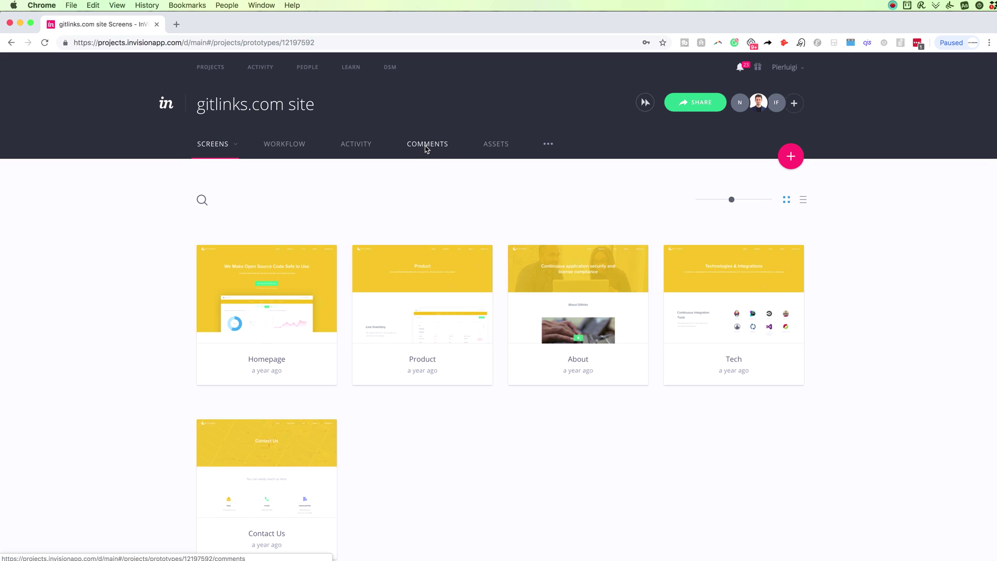
Step: Open the COMMENTS tab inbox, read the Product comments, then return to the HOME - MOBILE thread
{"action": "left_click", "coordinate": [425, 149]}
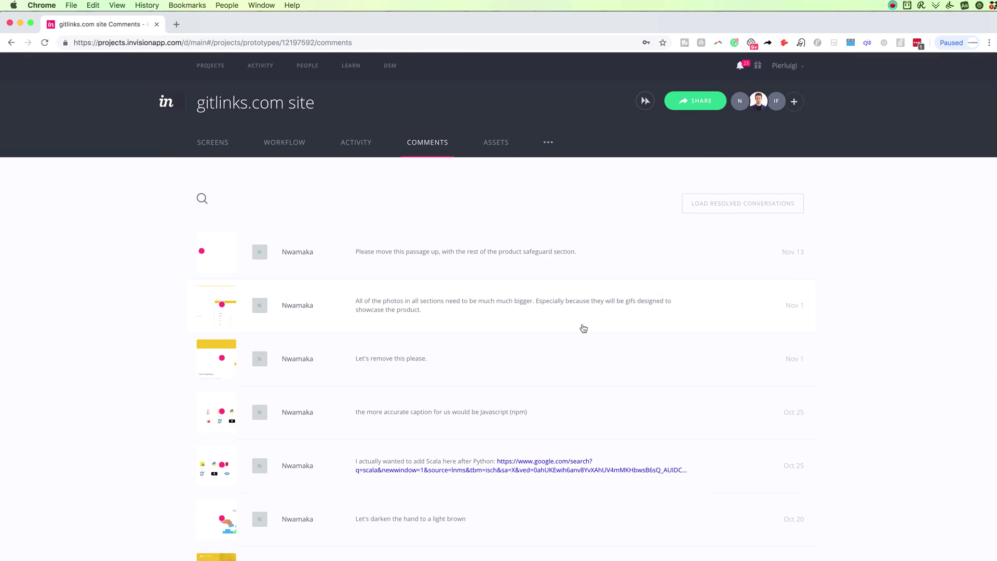
{"action": "left_click", "coordinate": [442, 250]}
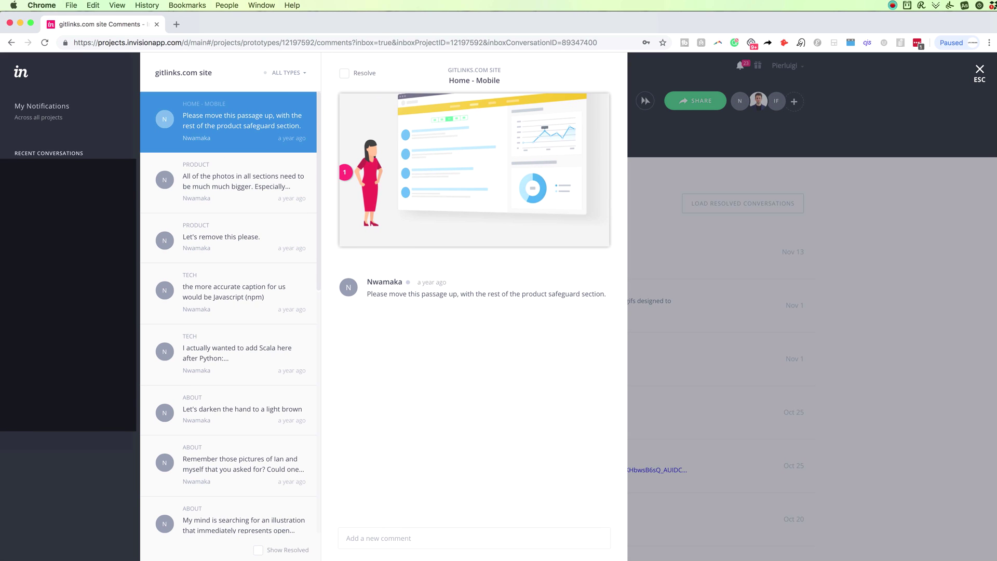
{"action": "left_click", "coordinate": [247, 185]}
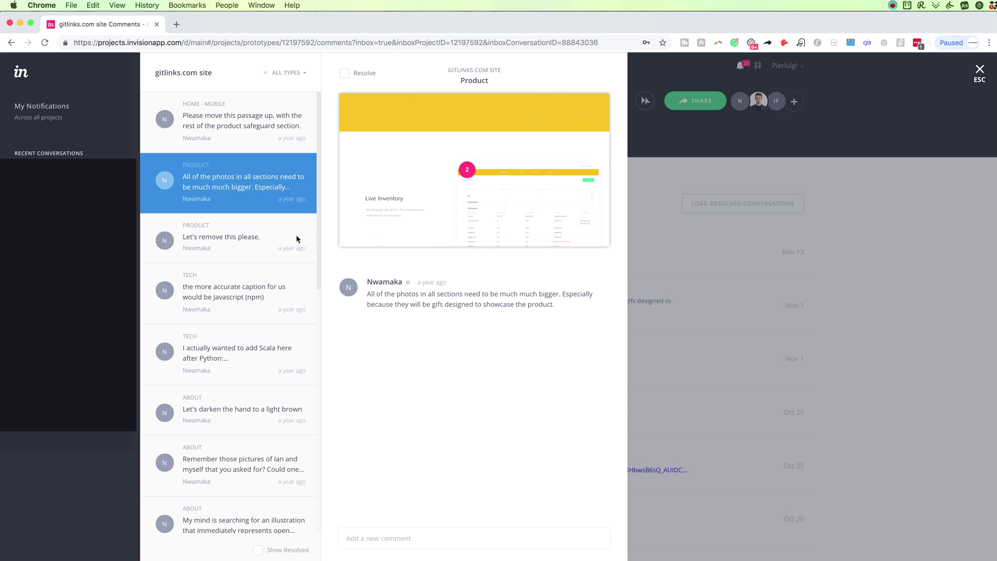
{"action": "left_click", "coordinate": [289, 238]}
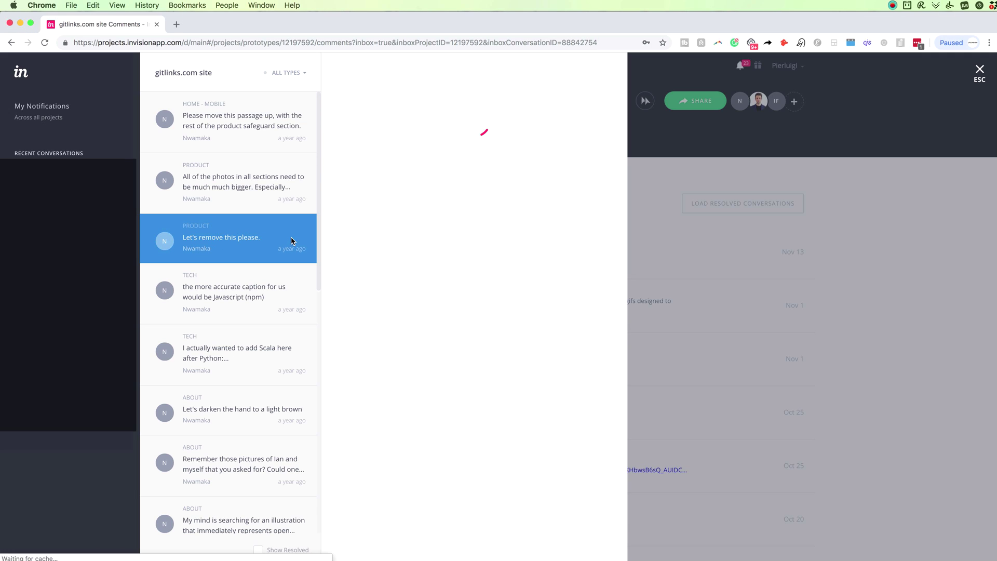
{"action": "left_click", "coordinate": [254, 126]}
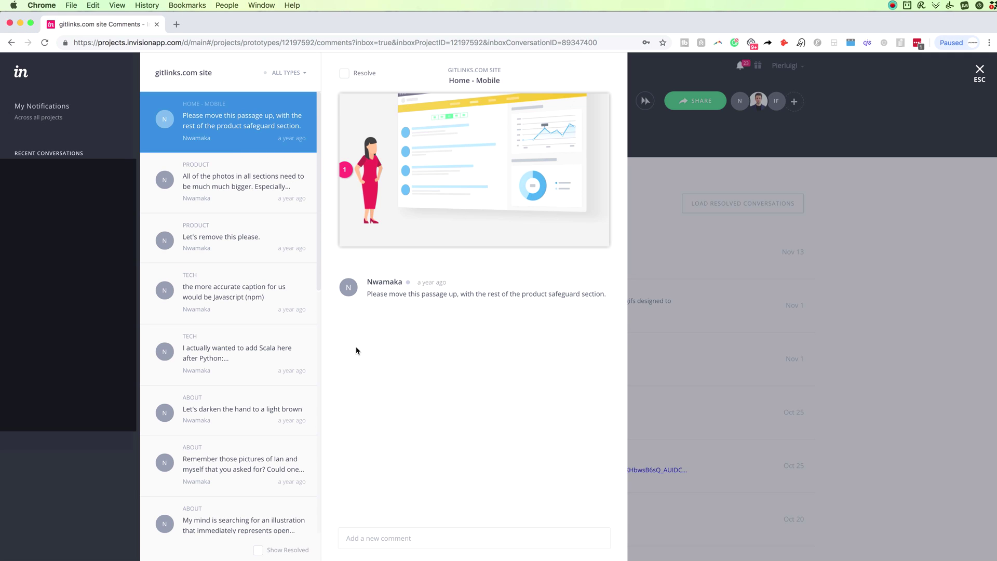
Step: Close the comment inbox and switch to the SCREENS tab listing the five screens
{"action": "left_click", "coordinate": [711, 263]}
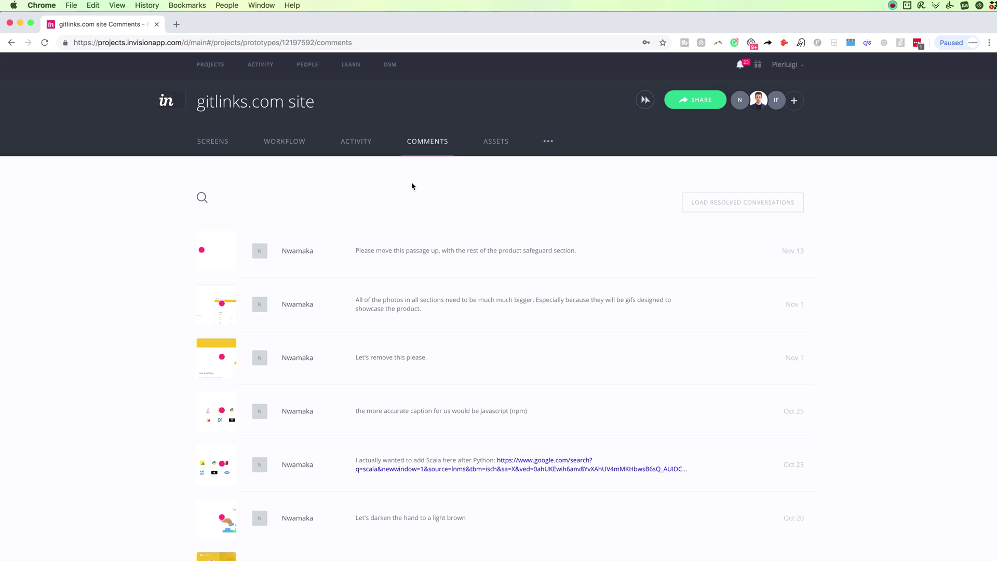
{"action": "scroll", "coordinate": [207, 150], "scroll_direction": "down", "scroll_amount": 1}
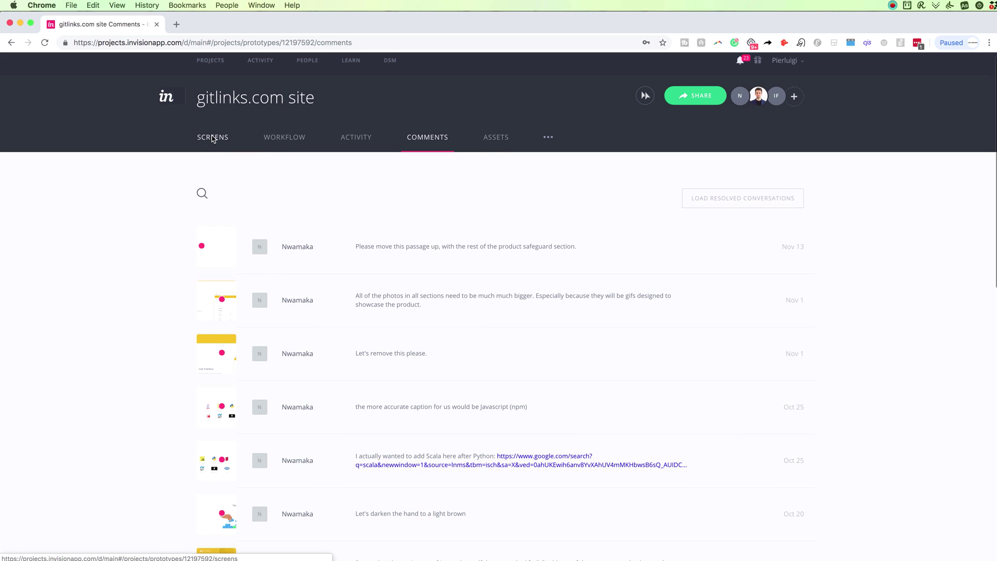
{"action": "left_click", "coordinate": [212, 138]}
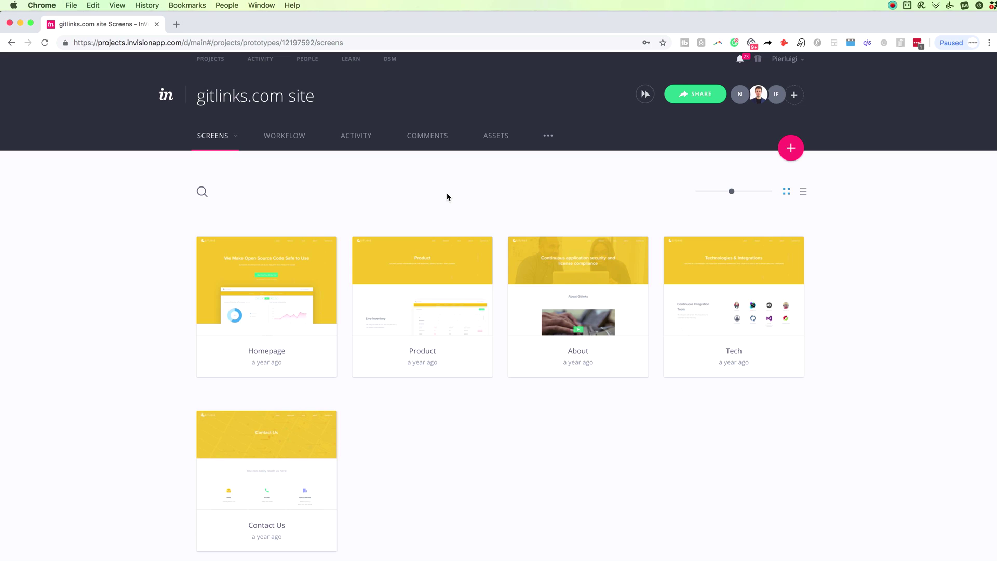
{"action": "scroll", "coordinate": [446, 197], "scroll_direction": "up", "scroll_amount": 1}
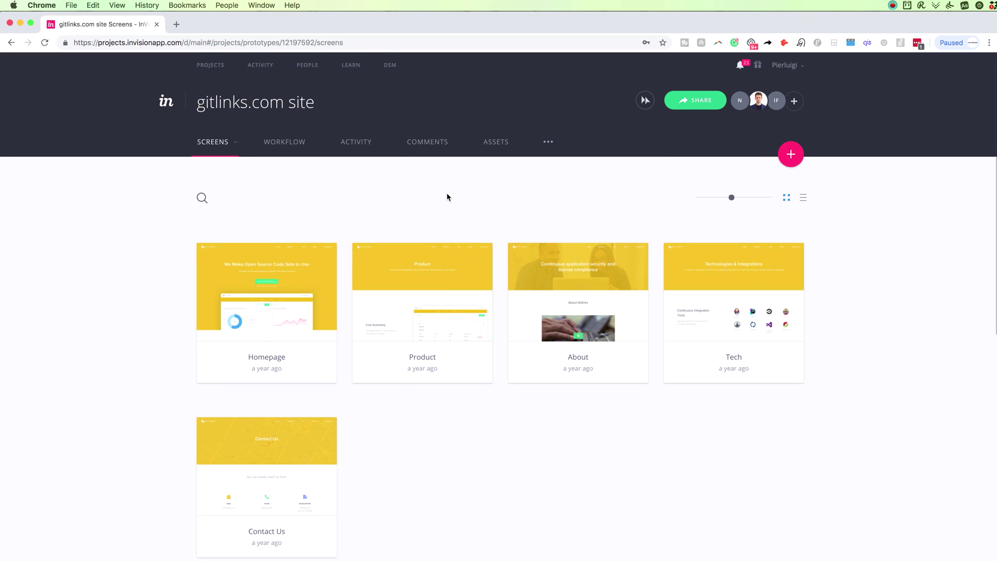